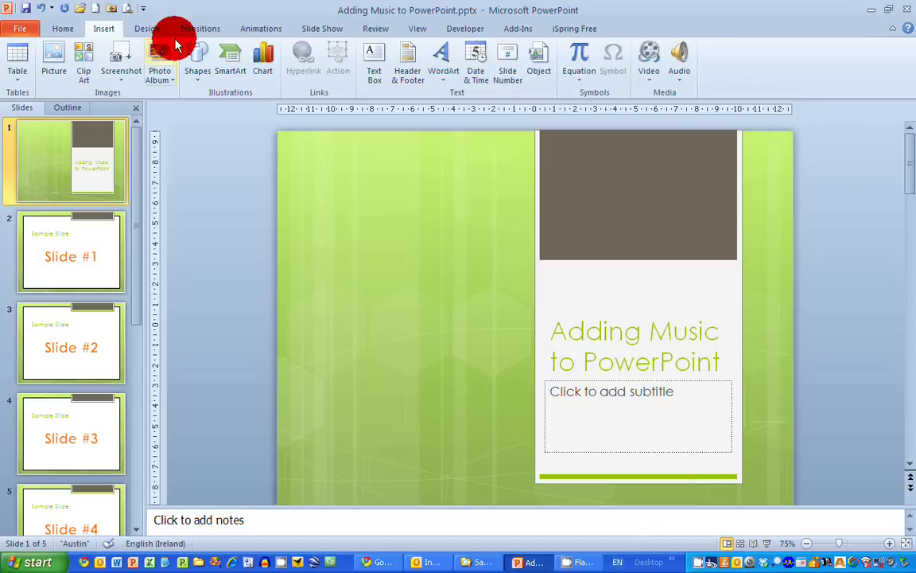
Insert Beethoven's Symphony No. 9 (Scherzo).wma from the Sample Music folder and move its audio icon onto the green area beside the title.
{"action": "left_click", "coordinate": [684, 85]}
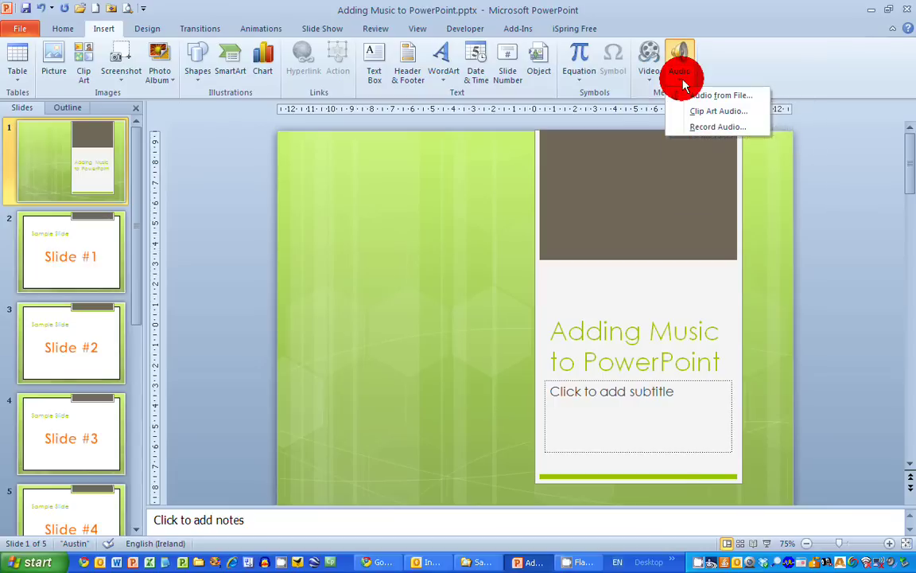
{"action": "left_click", "coordinate": [749, 98]}
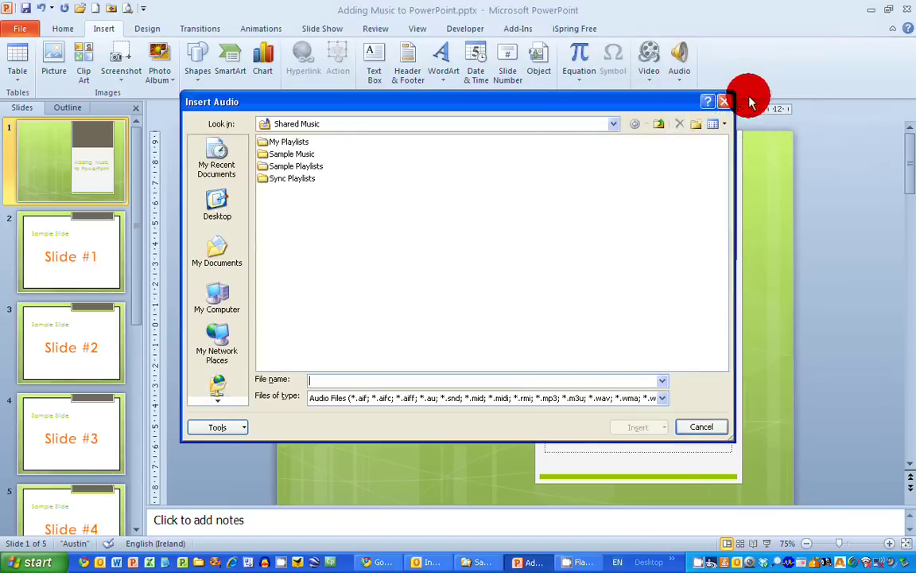
{"action": "double_click", "coordinate": [300, 159]}
{"action": "left_click", "coordinate": [347, 143]}
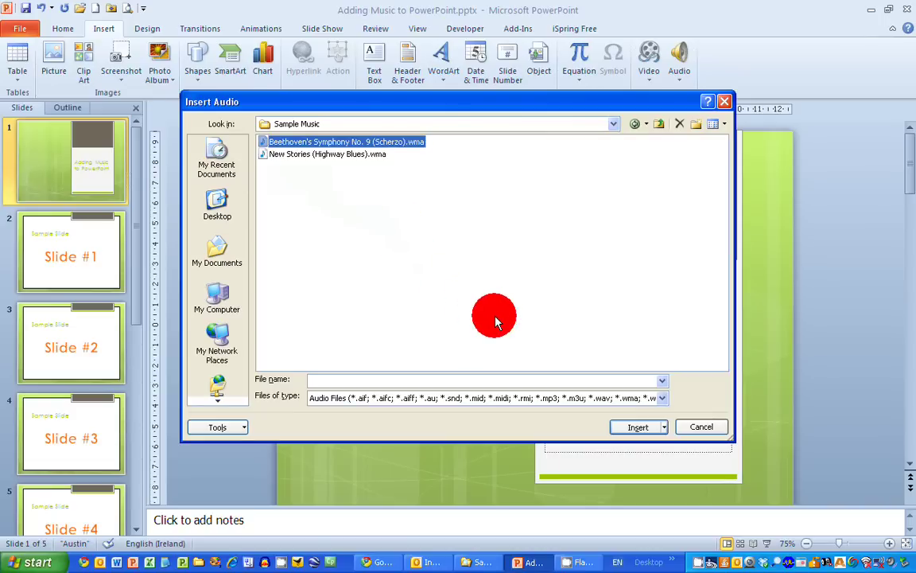
{"action": "left_click", "coordinate": [640, 428]}
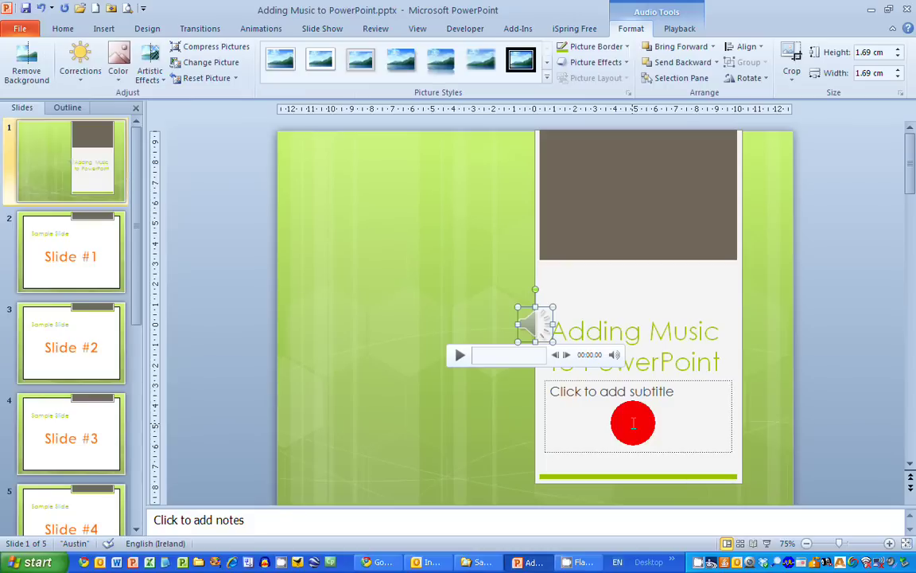
{"action": "left_click_drag", "start_coordinate": [548, 317], "coordinate": [427, 253]}
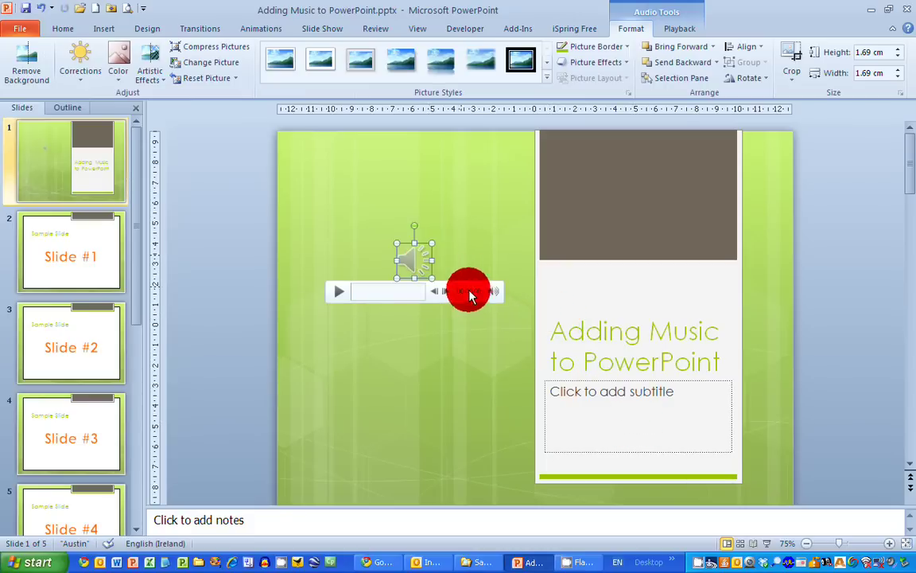
Preview the inserted audio clip for a few seconds, pause it and show its volume control.
{"action": "left_click", "coordinate": [340, 297]}
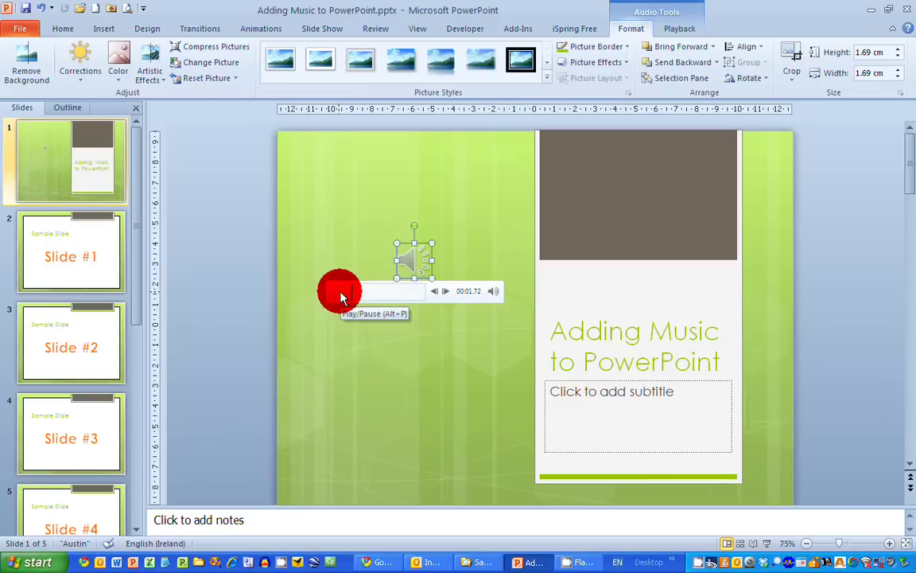
{"action": "left_click", "coordinate": [342, 297]}
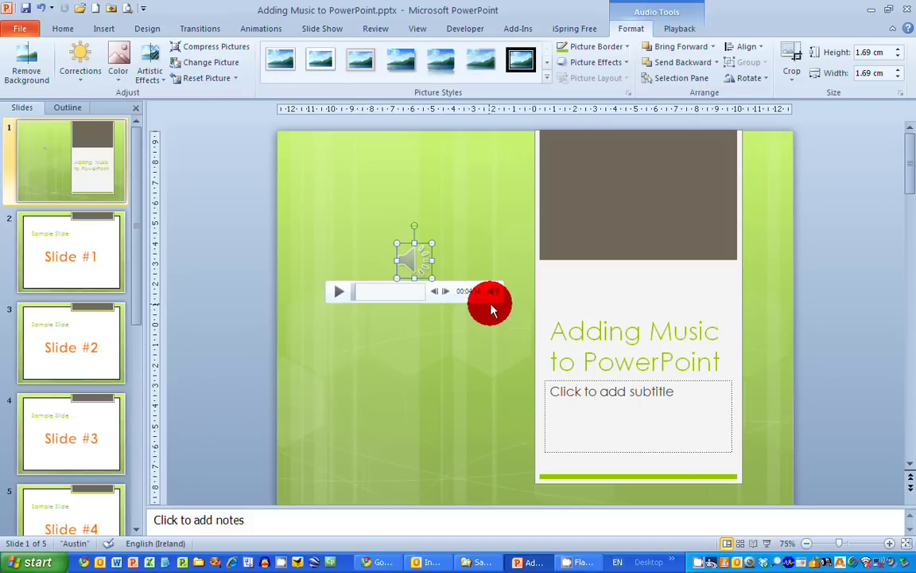
{"action": "mouse_move", "coordinate": [494, 296]}
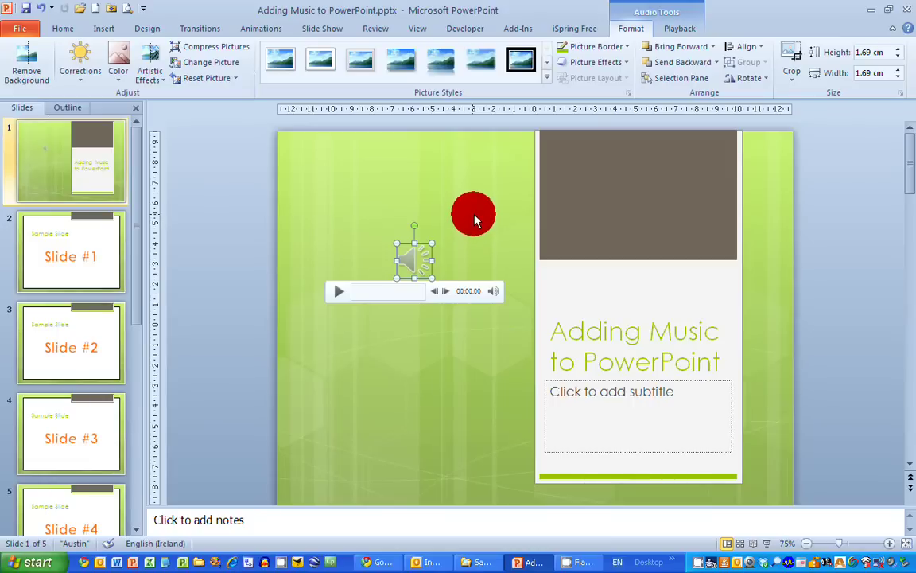
Set the audio clip to start automatically and hide its icon during the slide show.
{"action": "left_click", "coordinate": [680, 28]}
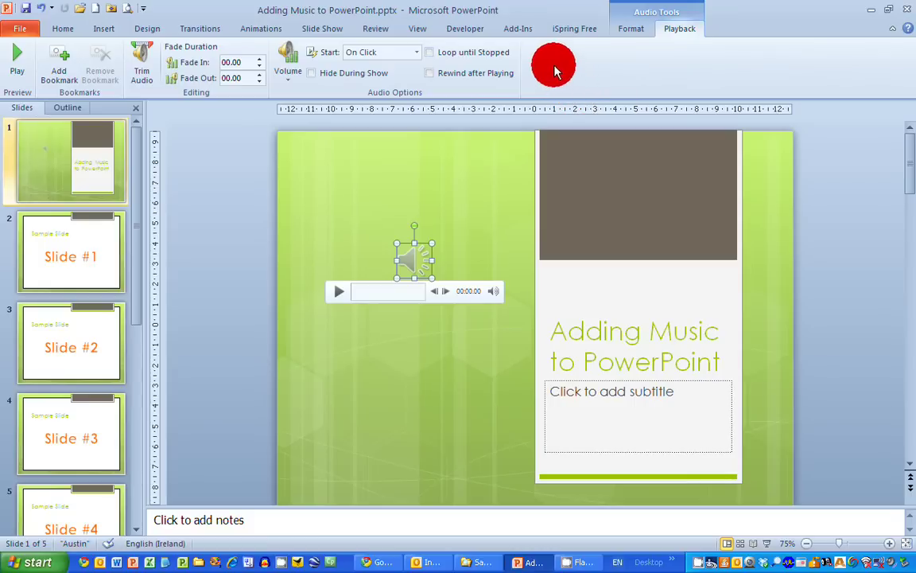
{"action": "left_click", "coordinate": [415, 53]}
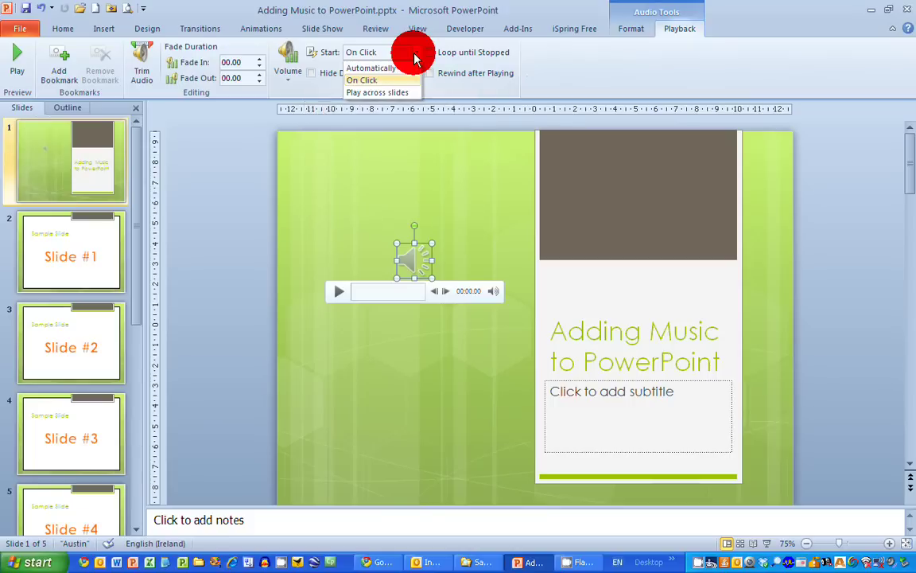
{"action": "left_click", "coordinate": [392, 68]}
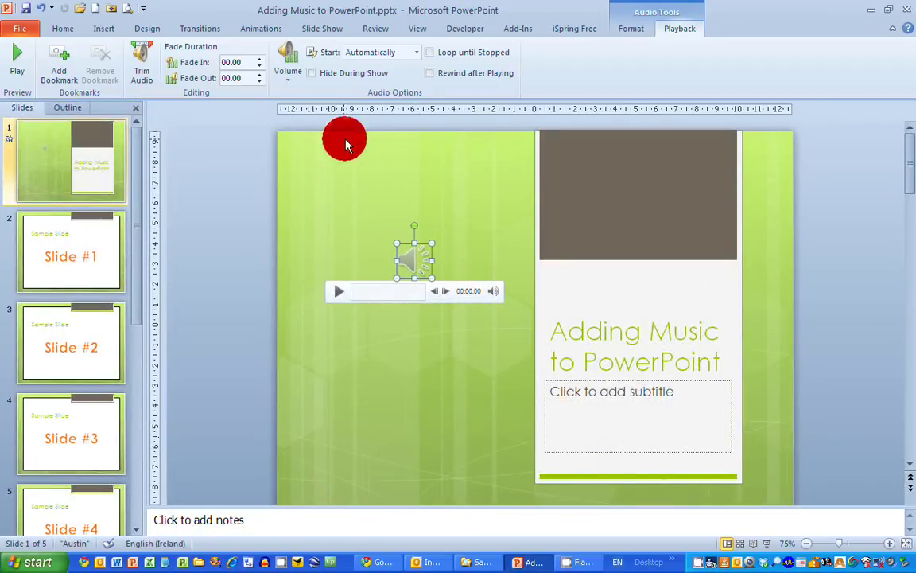
{"action": "left_click", "coordinate": [311, 73]}
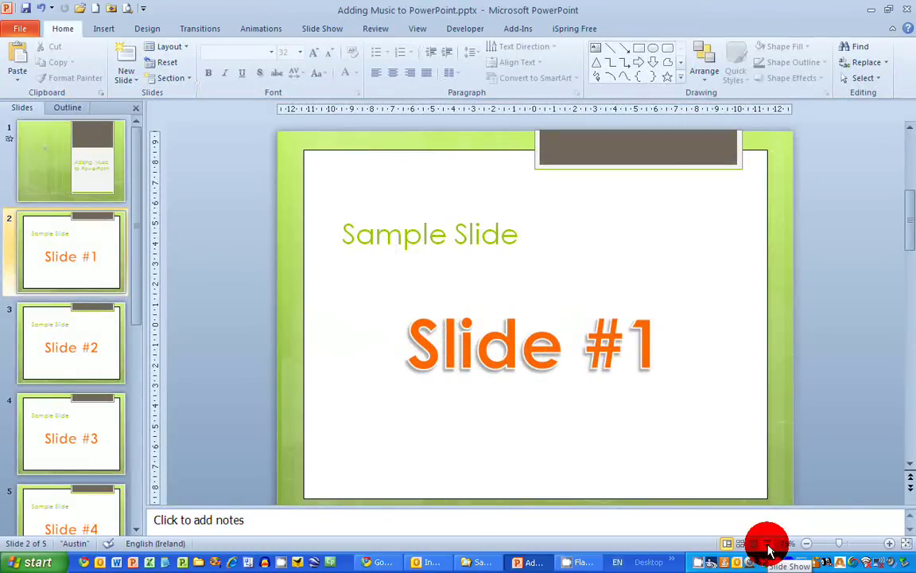
Change the start option of the title slide's audio clip to Play across slides.
{"action": "left_click", "coordinate": [55, 175]}
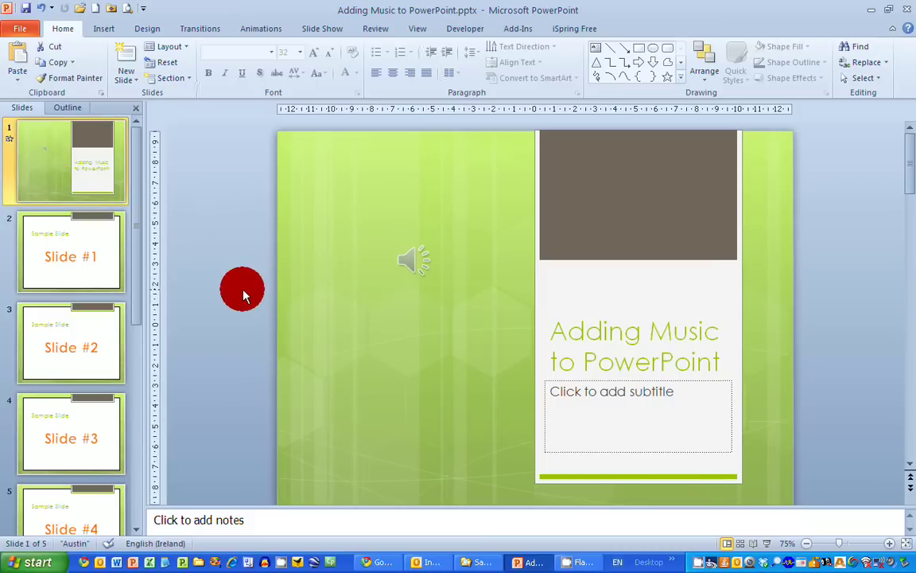
{"action": "left_click", "coordinate": [412, 266]}
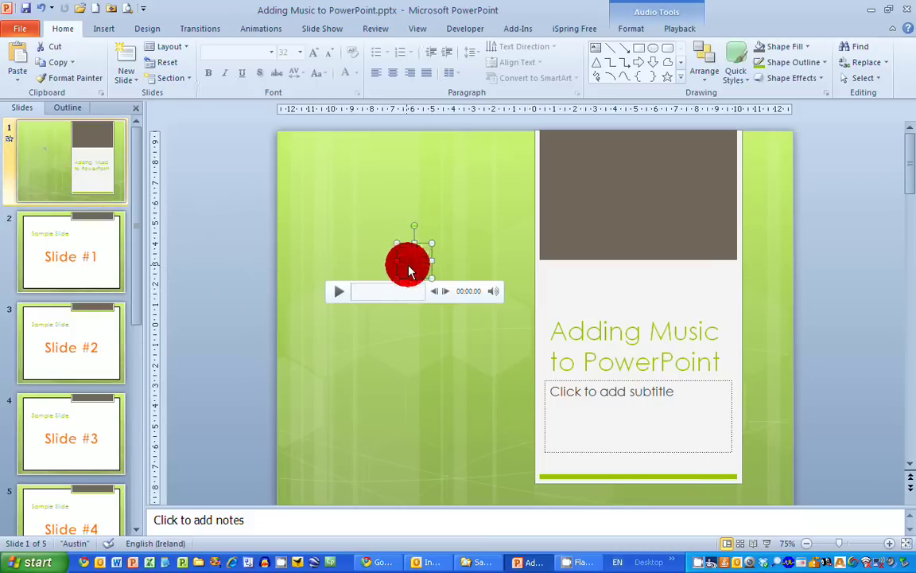
{"action": "left_click", "coordinate": [419, 370]}
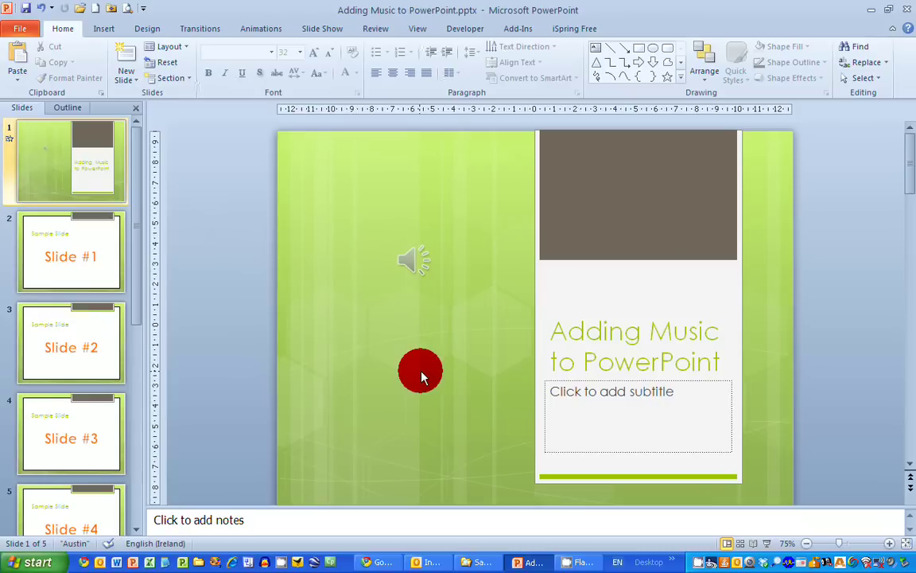
{"action": "left_click", "coordinate": [407, 267]}
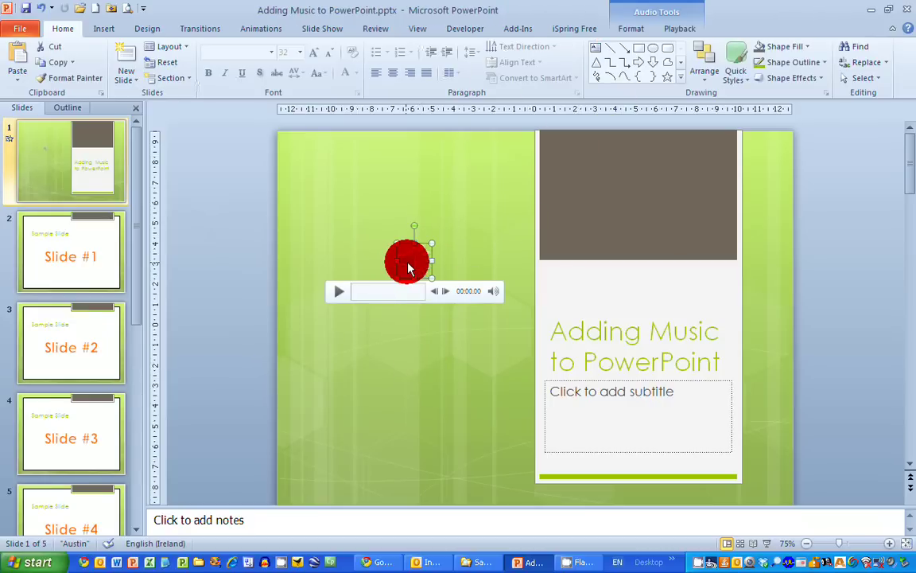
{"action": "left_click", "coordinate": [680, 30]}
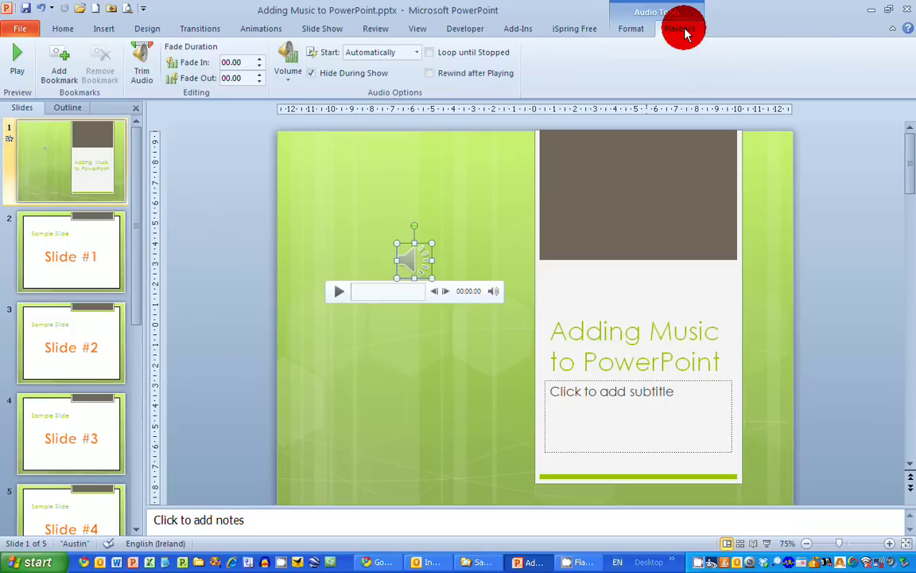
{"action": "left_click", "coordinate": [418, 58]}
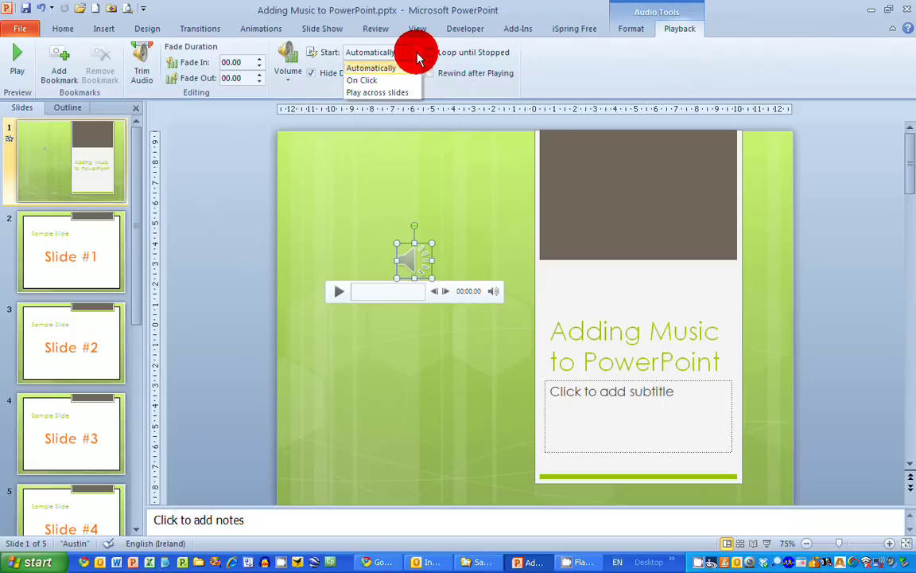
{"action": "left_click", "coordinate": [401, 93]}
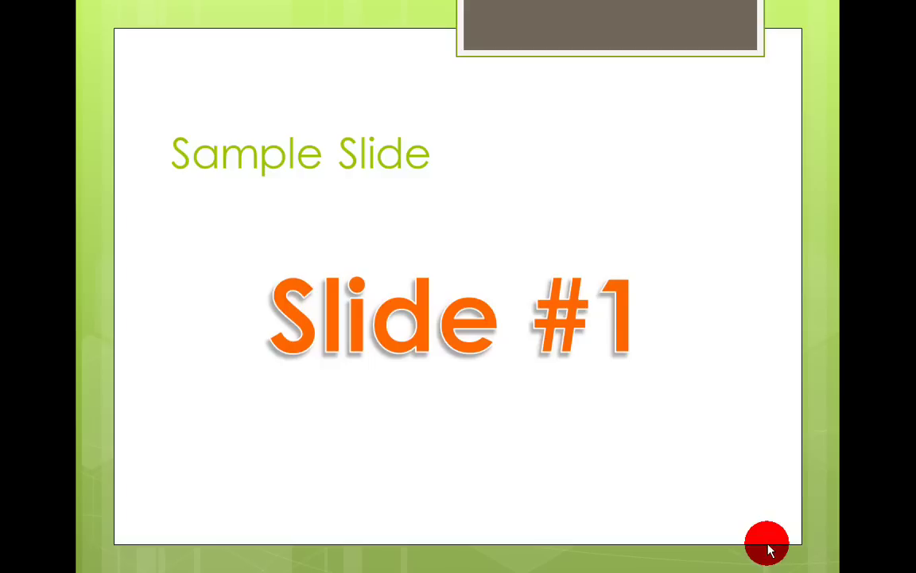
Advance through the sample slides in the slide show to check the music playback.
{"action": "left_click", "coordinate": [767, 548]}
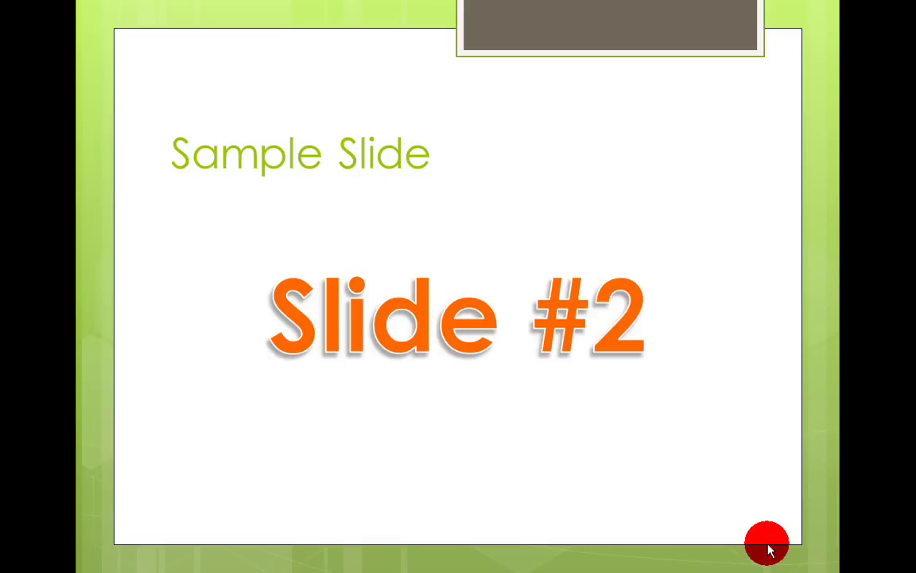
{"action": "left_click", "coordinate": [769, 549]}
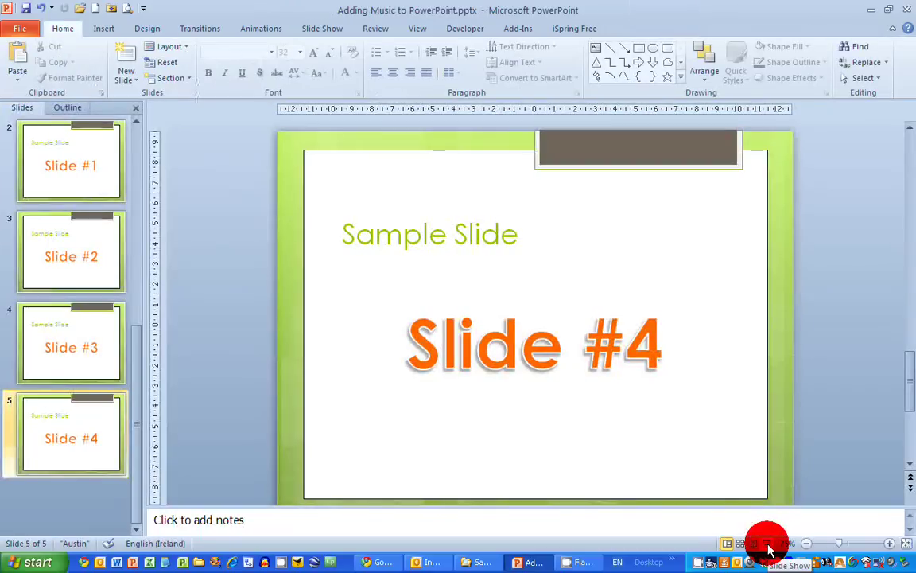
Return to the title slide and lower the volume of its audio clip.
{"action": "scroll", "coordinate": [375, 440], "scroll_direction": "up", "scroll_amount": 2}
{"action": "scroll", "coordinate": [139, 164], "scroll_direction": "up", "scroll_amount": 2}
{"action": "left_click", "coordinate": [40, 151]}
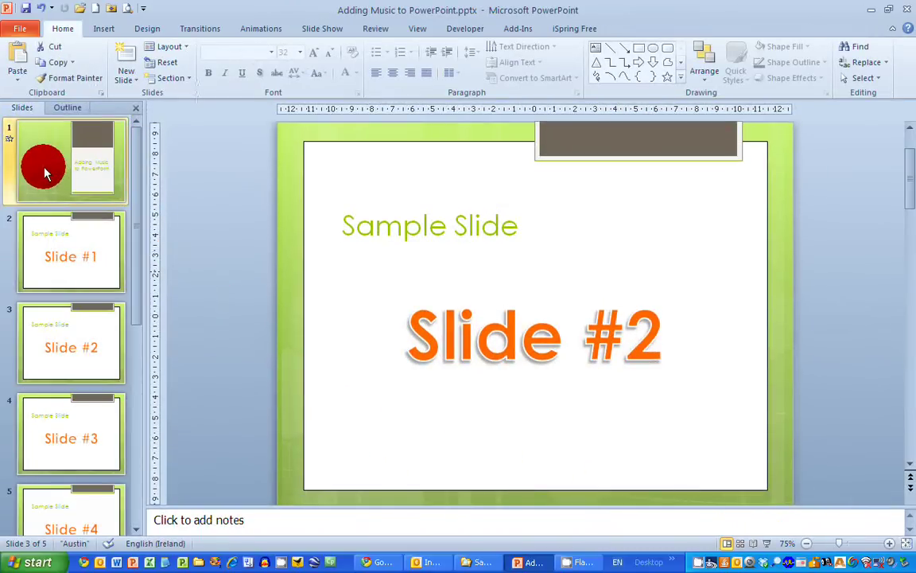
{"action": "left_click", "coordinate": [414, 256]}
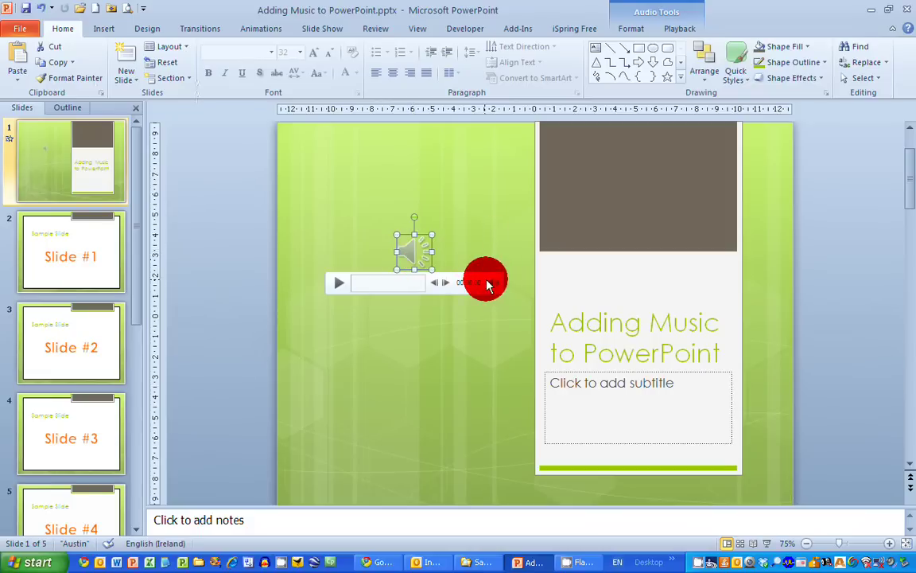
{"action": "mouse_move", "coordinate": [494, 275]}
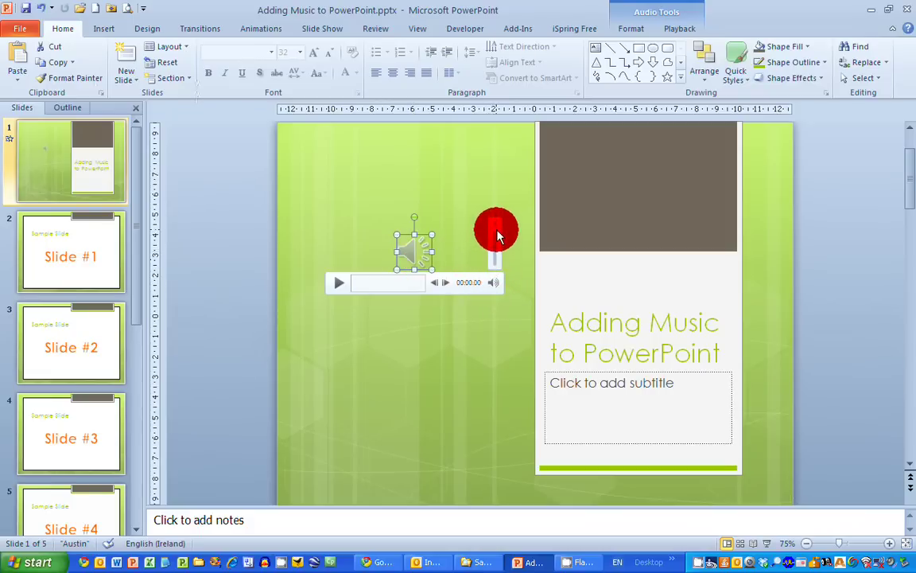
{"action": "left_click_drag", "start_coordinate": [495, 232], "coordinate": [497, 251]}
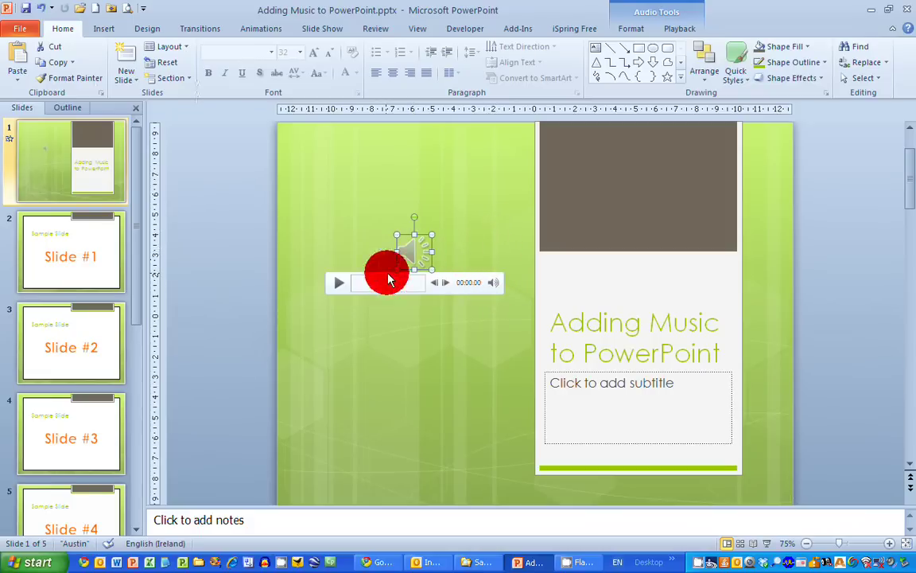
Trim the audio clip to end at about 5 seconds and test it in the slide show.
{"action": "right_click", "coordinate": [417, 259]}
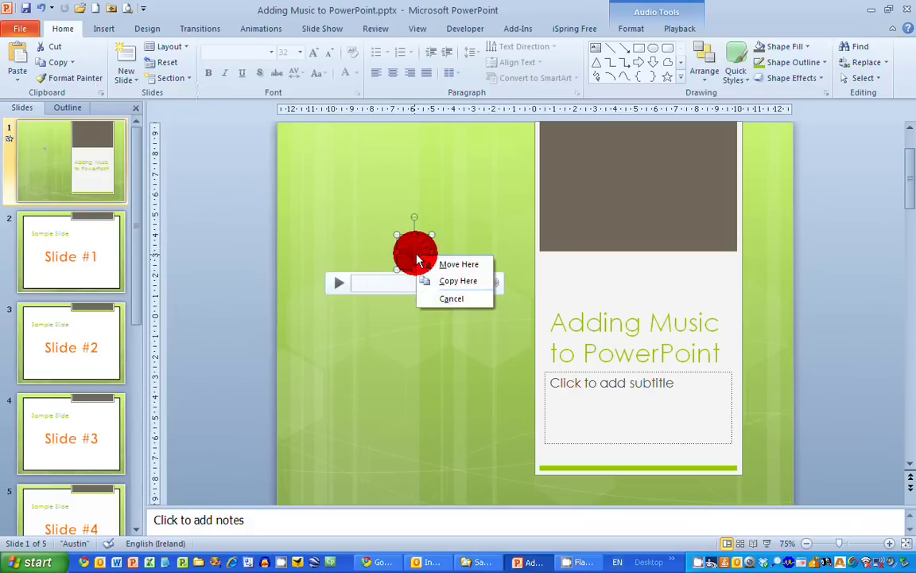
{"action": "right_click", "coordinate": [403, 253]}
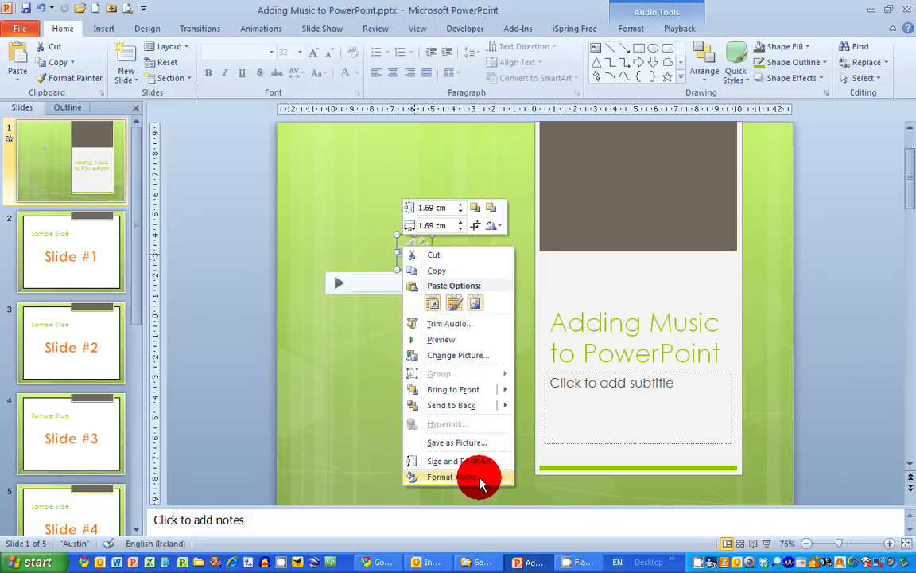
{"action": "left_click", "coordinate": [462, 324]}
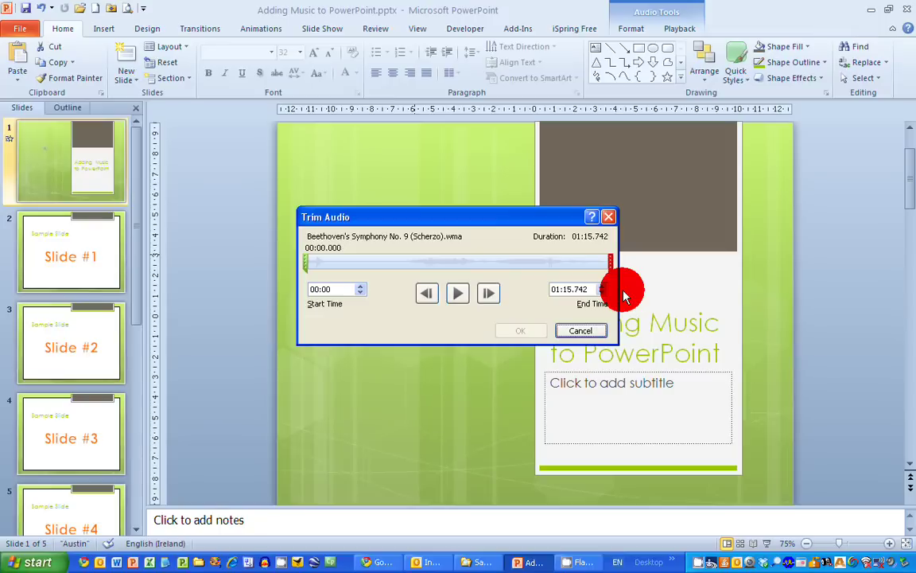
{"action": "mouse_move", "coordinate": [607, 261]}
{"action": "left_mouse_down"}
{"action": "mouse_move", "coordinate": [334, 270]}
{"action": "mouse_move", "coordinate": [327, 281]}
{"action": "left_mouse_up"}
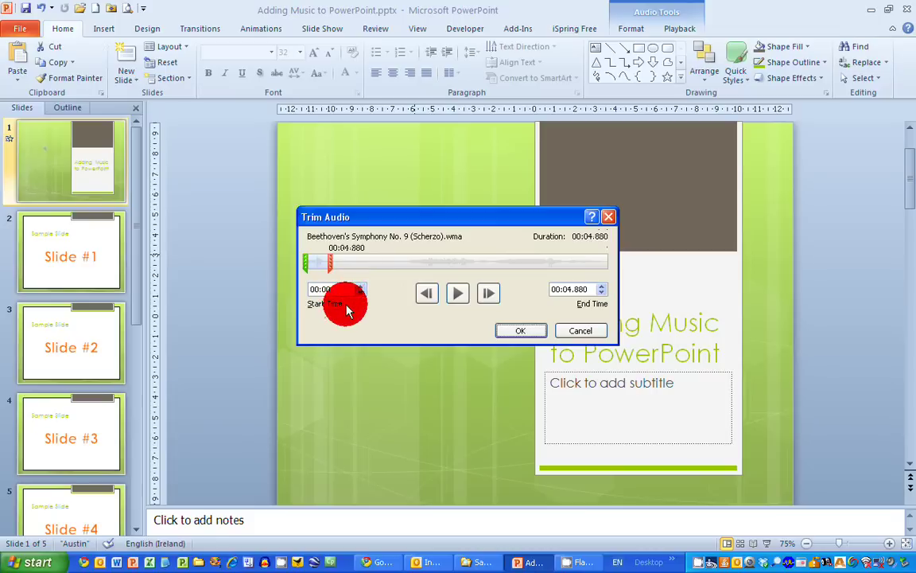
{"action": "left_click", "coordinate": [518, 331]}
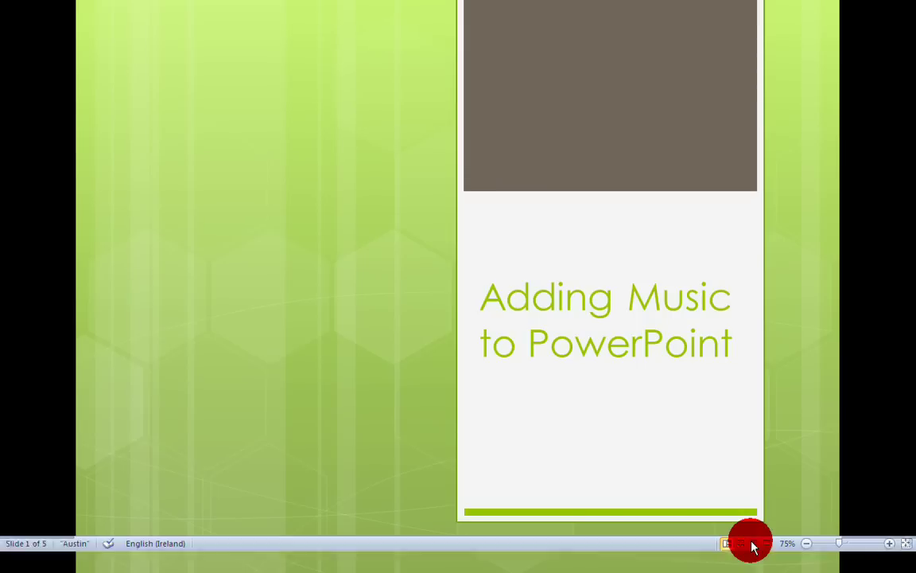
{"action": "left_click", "coordinate": [752, 547]}
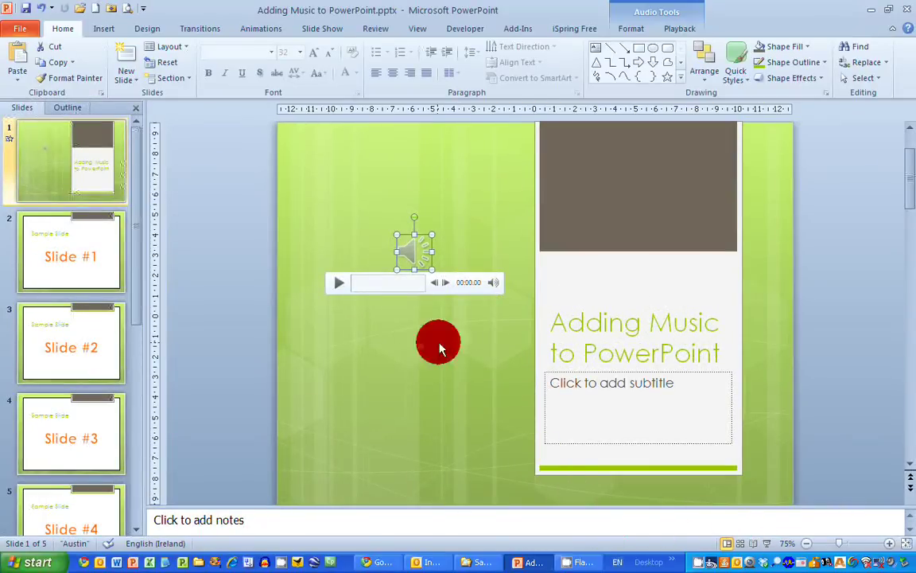
Try to trim the audio clip to a middle section from about 00:29.5 to 00:43.4.
{"action": "right_click", "coordinate": [410, 263]}
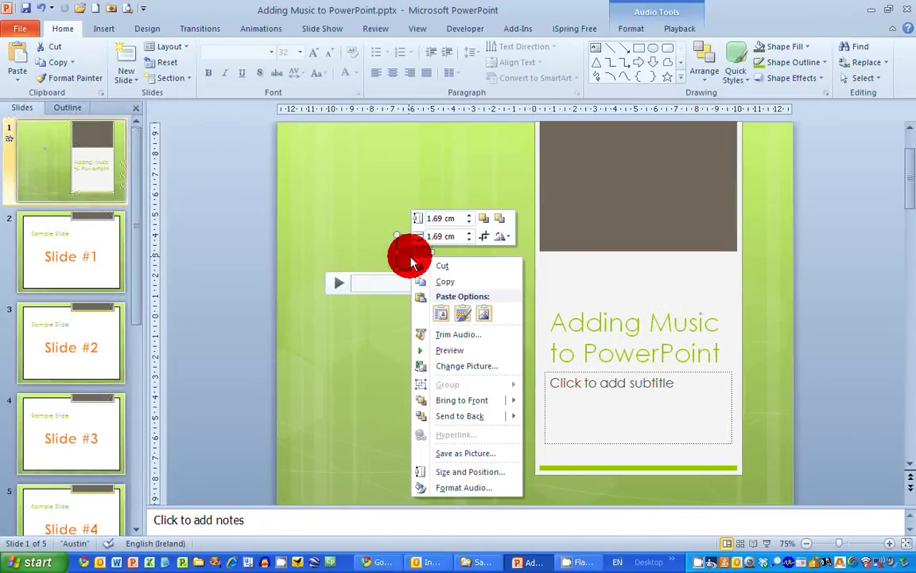
{"action": "left_click", "coordinate": [460, 337]}
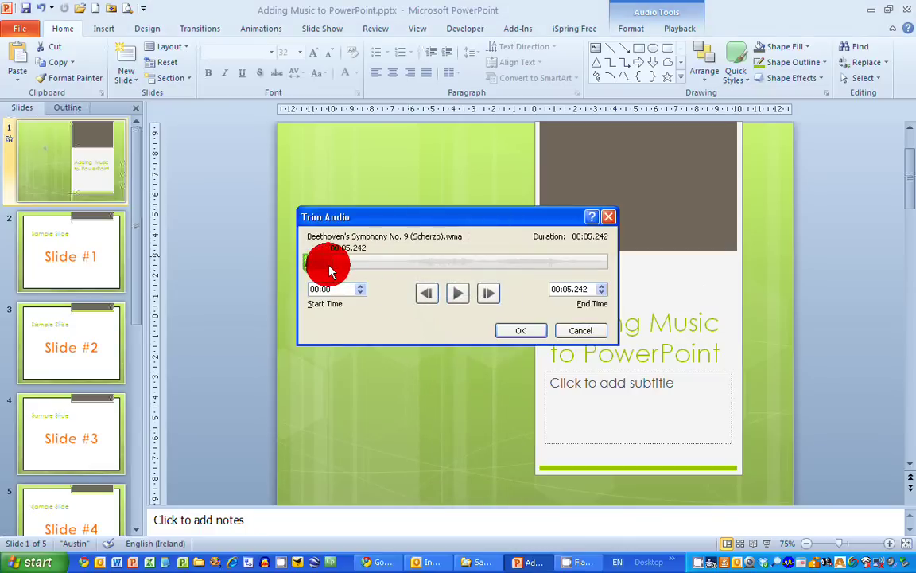
{"action": "mouse_move", "coordinate": [327, 260]}
{"action": "left_mouse_down"}
{"action": "mouse_move", "coordinate": [490, 258]}
{"action": "mouse_move", "coordinate": [481, 258]}
{"action": "left_mouse_up"}
{"action": "mouse_move", "coordinate": [301, 278]}
{"action": "left_mouse_down"}
{"action": "mouse_move", "coordinate": [307, 260]}
{"action": "mouse_move", "coordinate": [401, 250]}
{"action": "mouse_move", "coordinate": [423, 257]}
{"action": "left_mouse_up"}
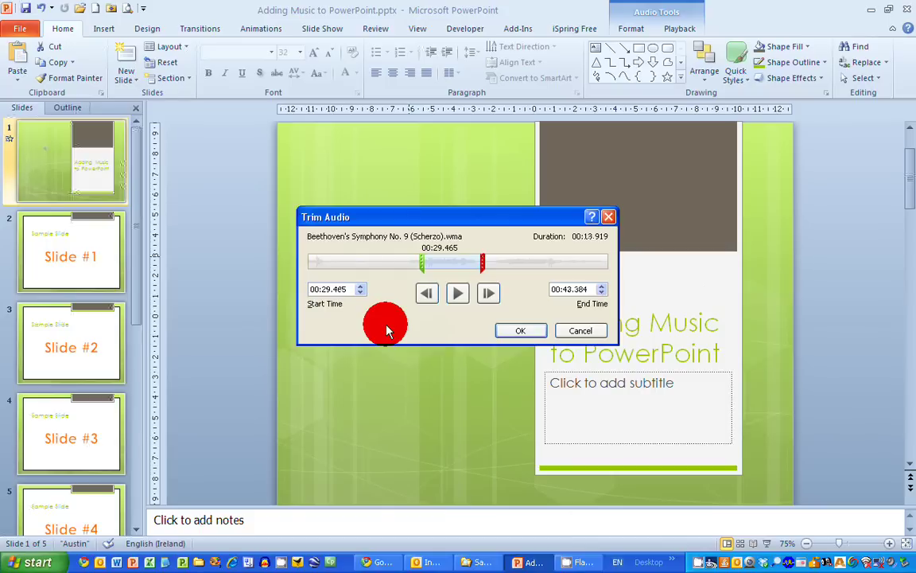
{"action": "left_click", "coordinate": [585, 330]}
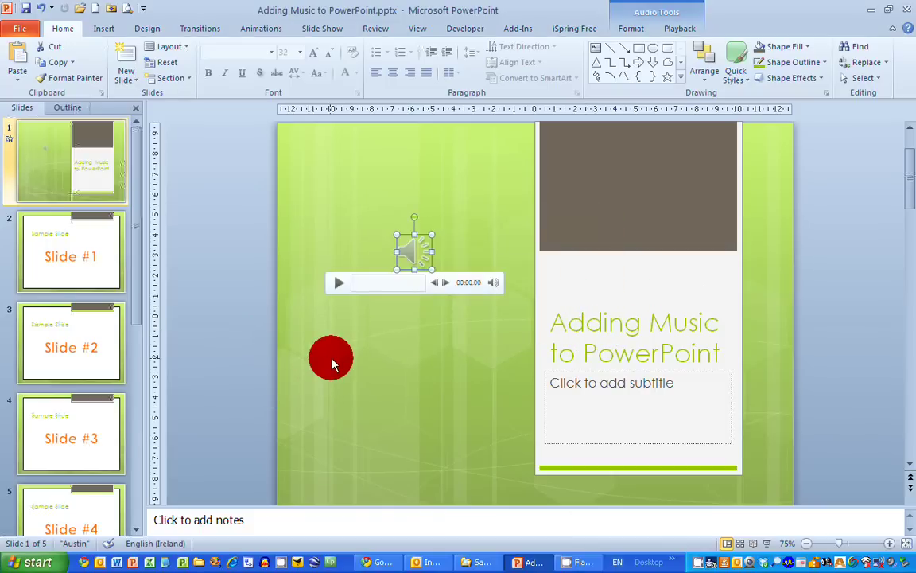